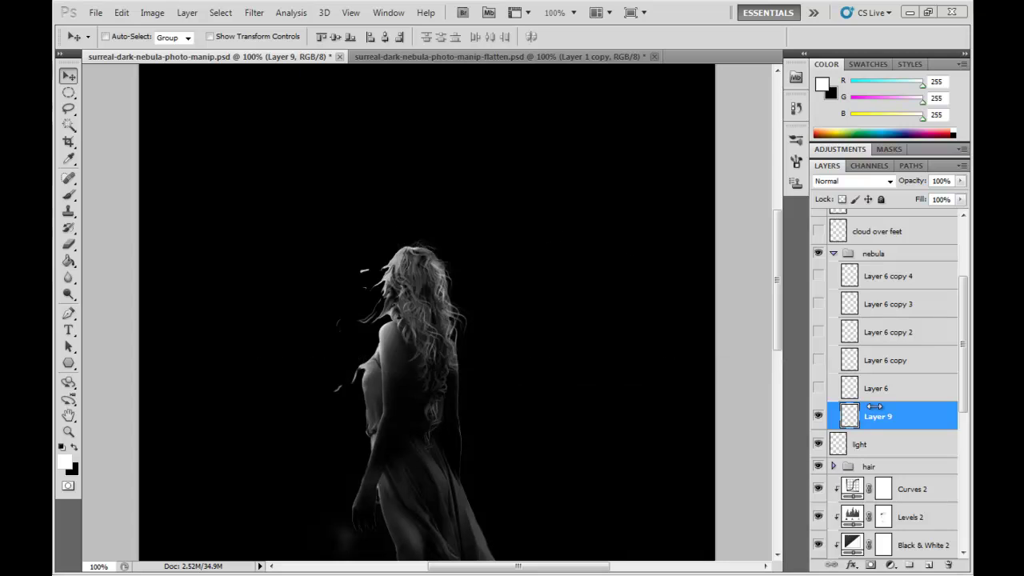
Step: Paint a soft white glow around the woman's head on Layer 9 with a 500 px soft round brush
key(ctrl+a)
key(ctrl+d)
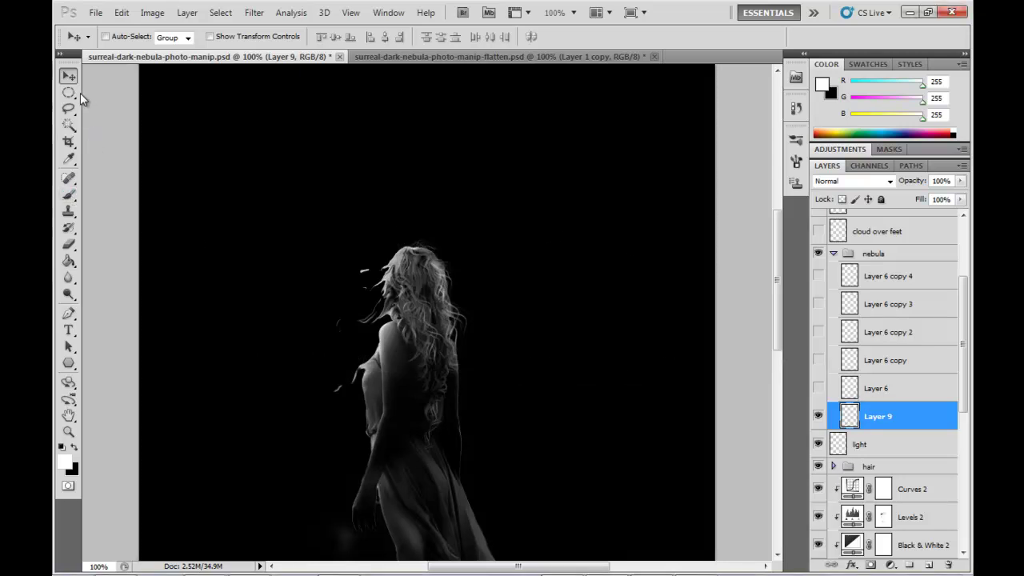
click(70, 196)
click(126, 38)
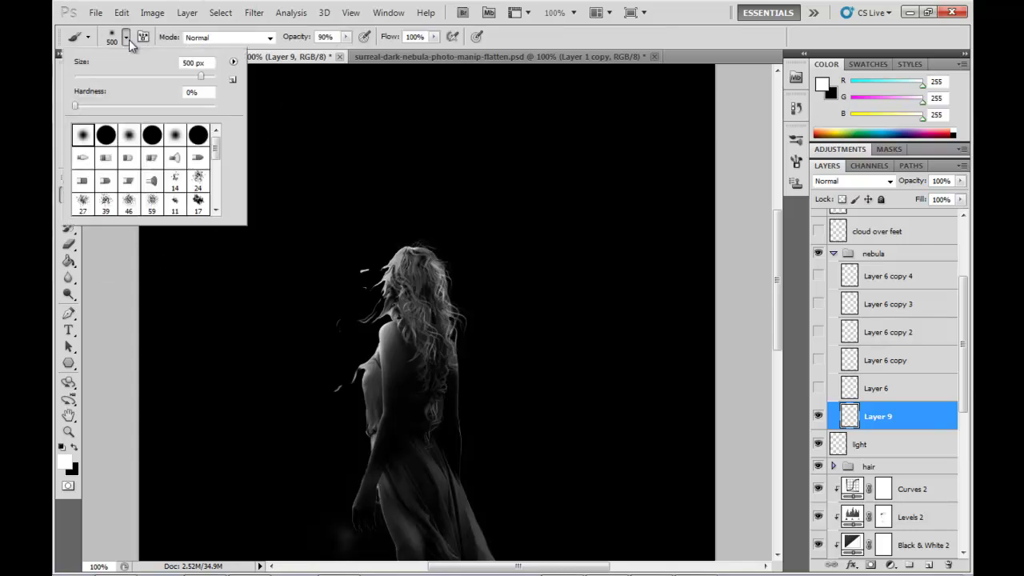
click(125, 36)
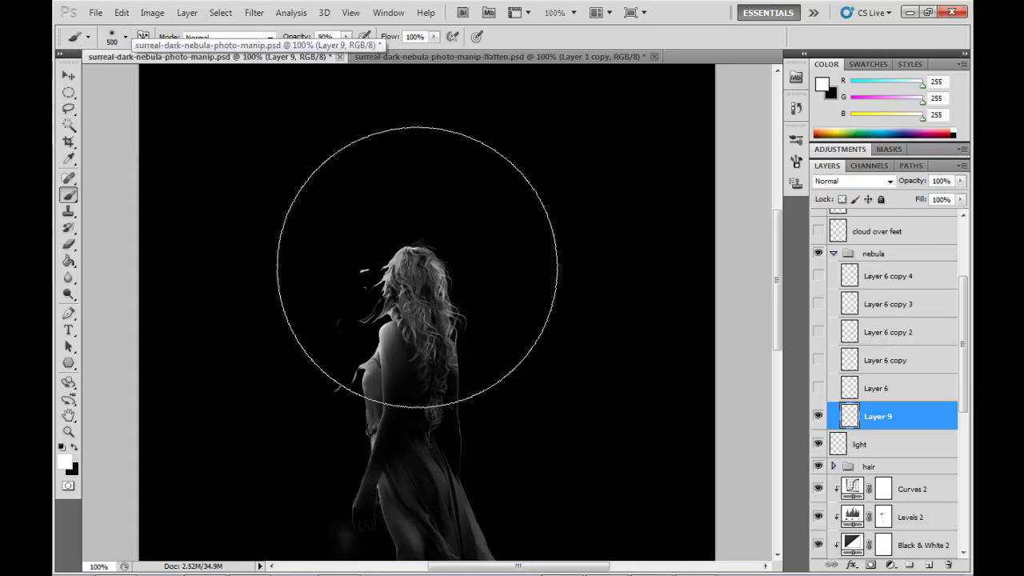
click(417, 267)
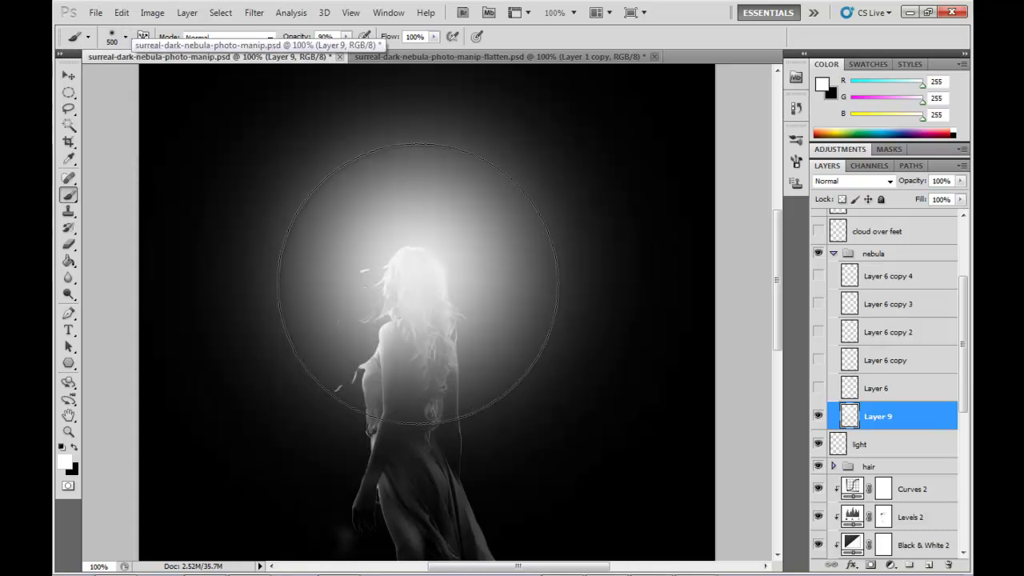
drag(417, 284, 425, 322)
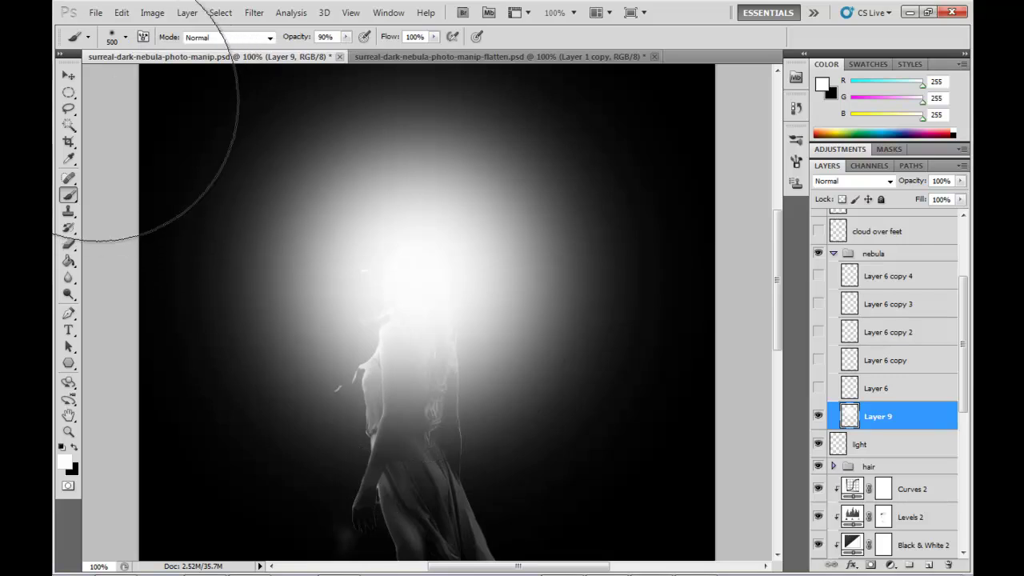
Step: Set the Eraser tool to a cloud-textured brush preset
click(68, 76)
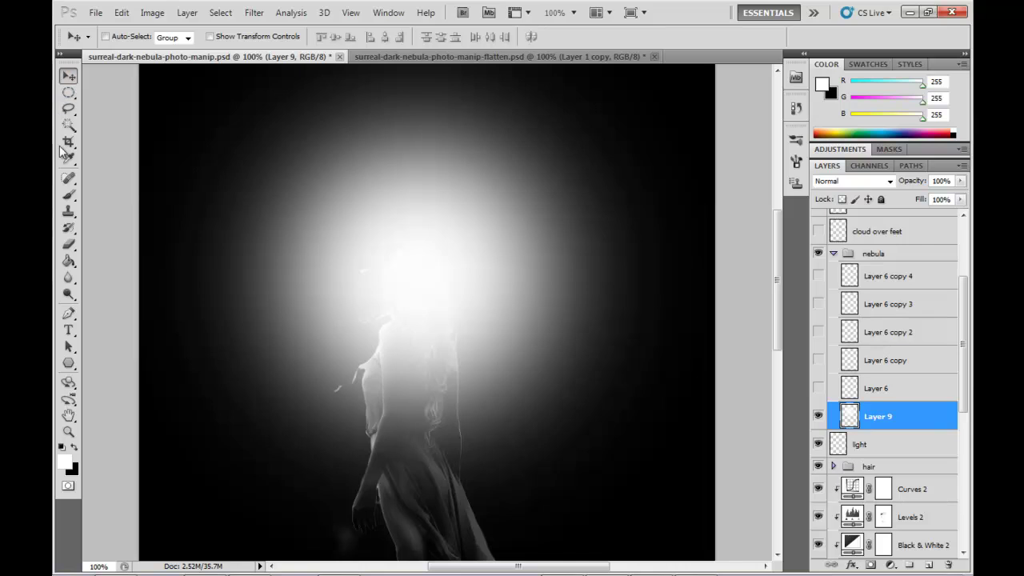
click(69, 244)
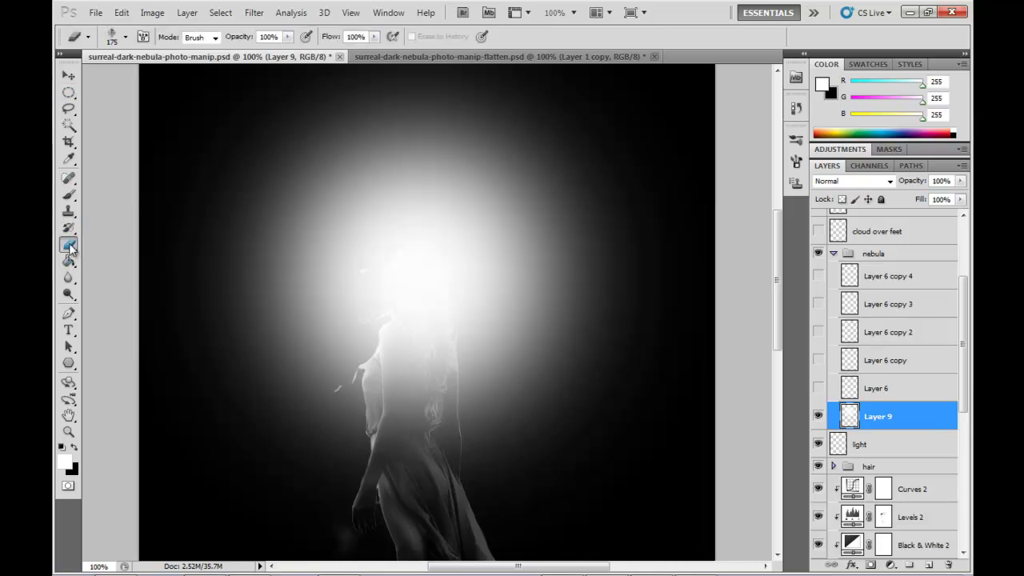
click(128, 37)
drag(214, 148, 224, 208)
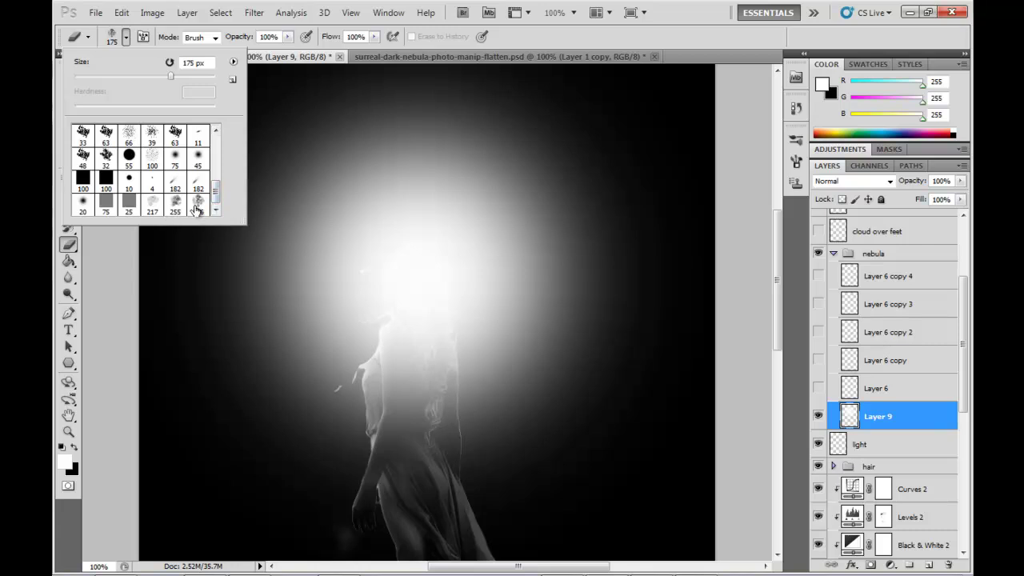
click(127, 37)
Step: Erase smoky cloud shapes through the glow around her head, enlarging the eraser with ]
mouse_move(440, 312)
mouse_down()
mouse_move(394, 303)
mouse_move(430, 258)
mouse_move(436, 308)
mouse_move(420, 324)
mouse_move(381, 322)
mouse_move(397, 275)
mouse_move(415, 294)
mouse_move(409, 336)
mouse_up()
key(bracketright)
key(bracketright)
key(bracketright)
key(bracketright)
key(bracketright)
key(bracketright)
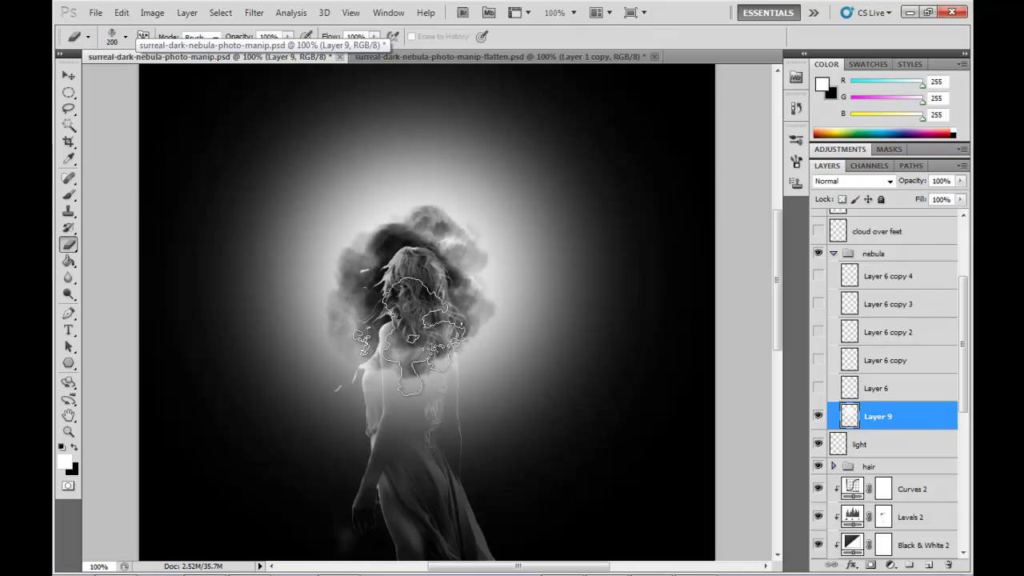
mouse_move(344, 264)
mouse_down()
mouse_move(512, 264)
mouse_move(512, 335)
mouse_up()
key(bracketright)
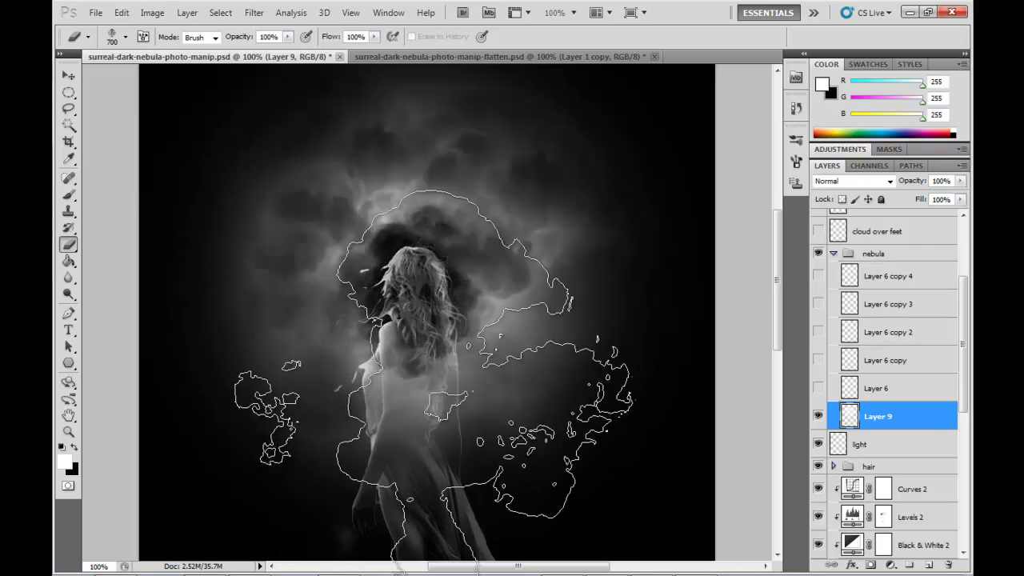
click(69, 77)
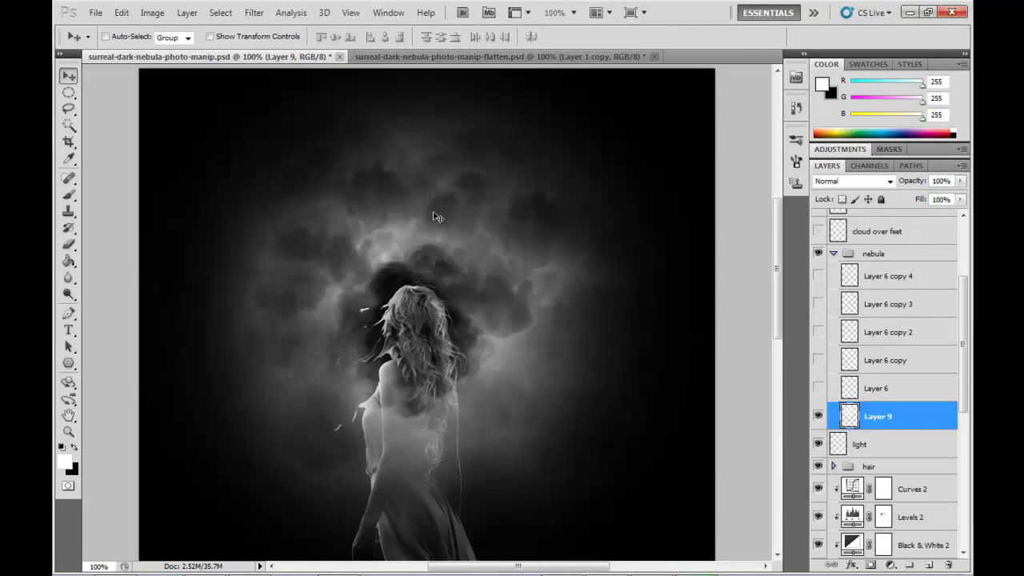
Step: In Liquify, warp the upper-right nebula cloud and shrink the Forward Warp brush to 127
click(253, 12)
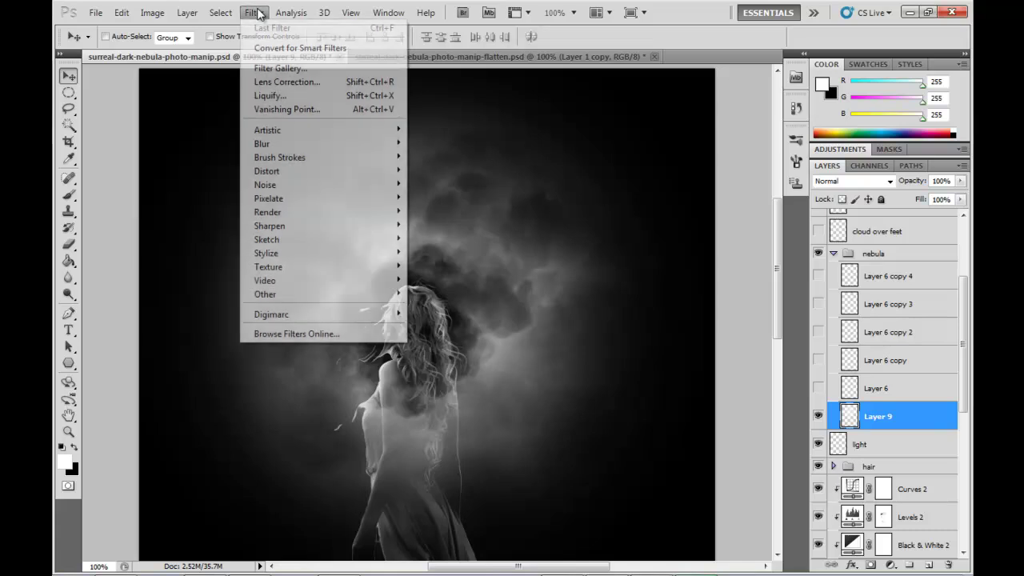
click(272, 96)
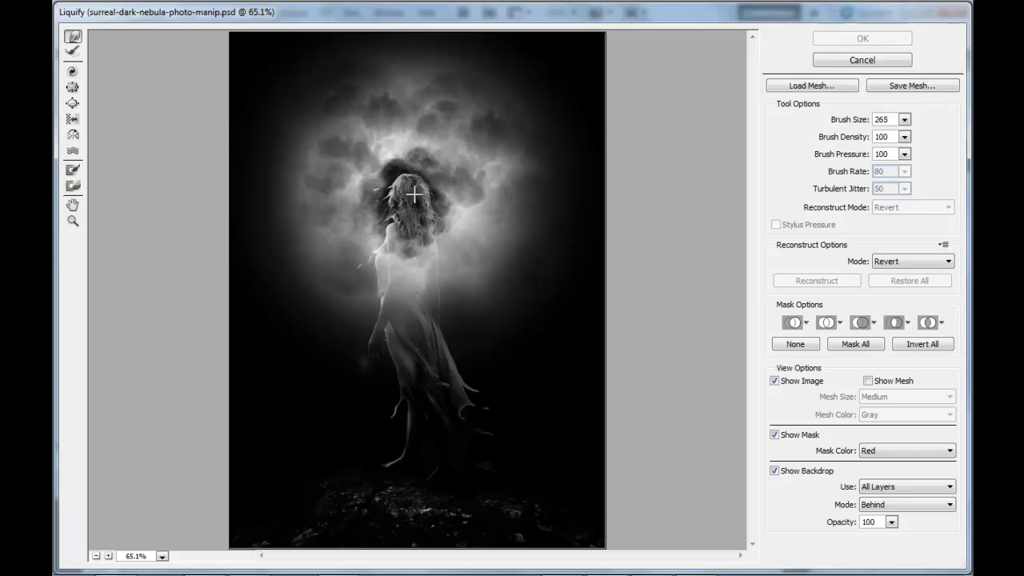
drag(573, 107, 535, 150)
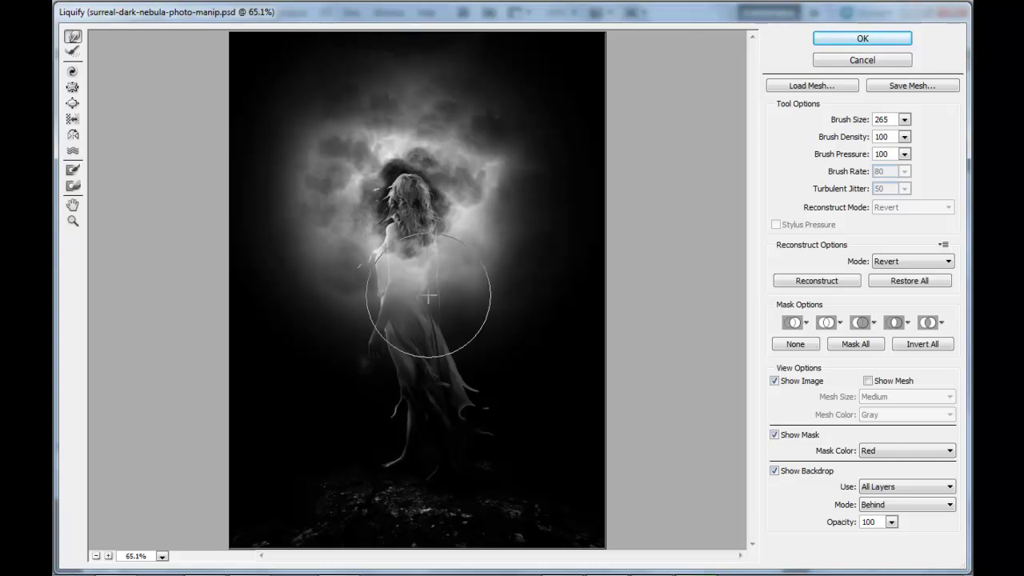
key(bracketleft)
key(bracketleft)
key(bracketleft)
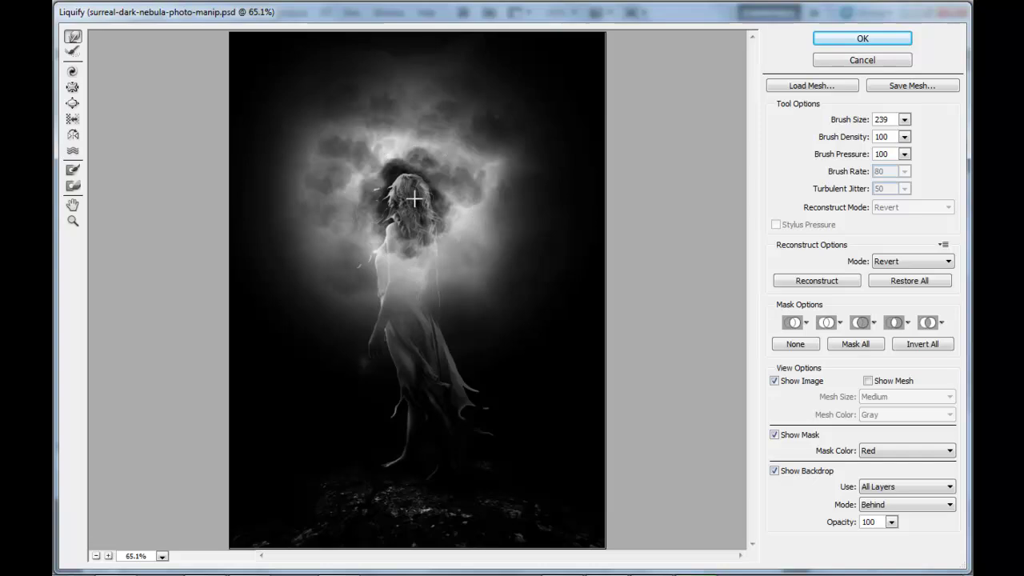
key(bracketleft)
key(bracketleft)
key(bracketleft)
key(bracketleft)
key(bracketleft)
Step: Push the smoke into a glowing arc around her head and apply the Liquify warp
mouse_move(388, 171)
mouse_down()
mouse_move(390, 138)
mouse_move(396, 182)
mouse_move(424, 155)
mouse_move(433, 189)
mouse_move(453, 186)
mouse_move(439, 208)
mouse_move(481, 226)
mouse_move(460, 251)
mouse_up()
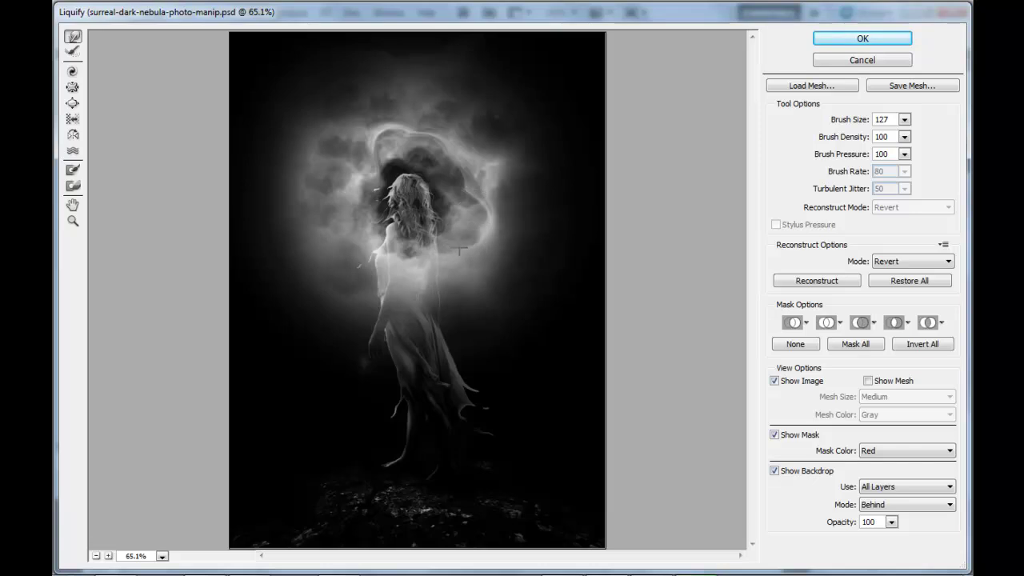
drag(413, 202, 364, 159)
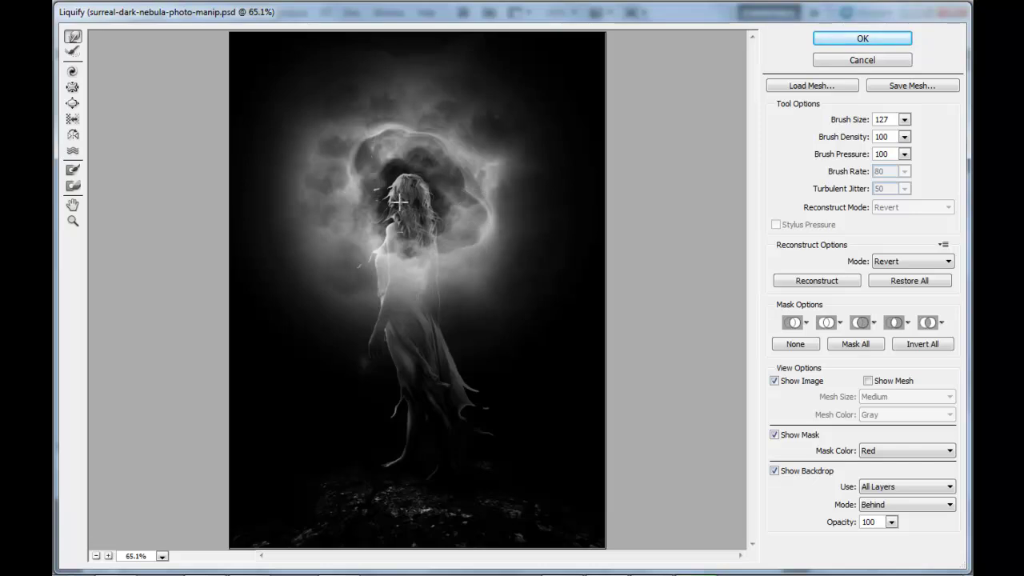
mouse_move(413, 194)
mouse_down()
mouse_move(438, 149)
mouse_move(397, 160)
mouse_up()
drag(409, 216, 458, 259)
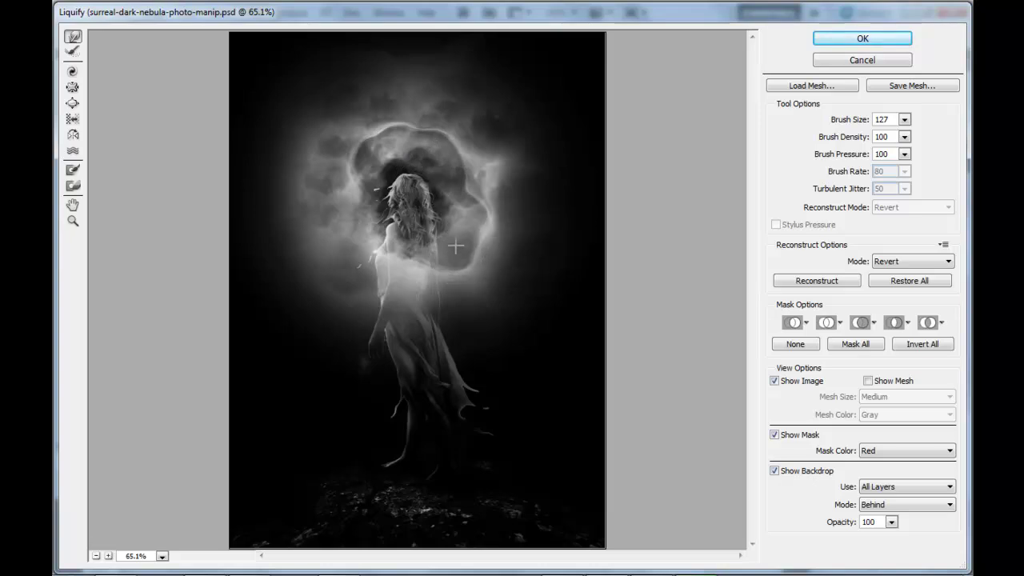
mouse_move(448, 210)
mouse_down()
mouse_move(453, 197)
mouse_move(373, 210)
mouse_move(382, 197)
mouse_move(402, 235)
mouse_up()
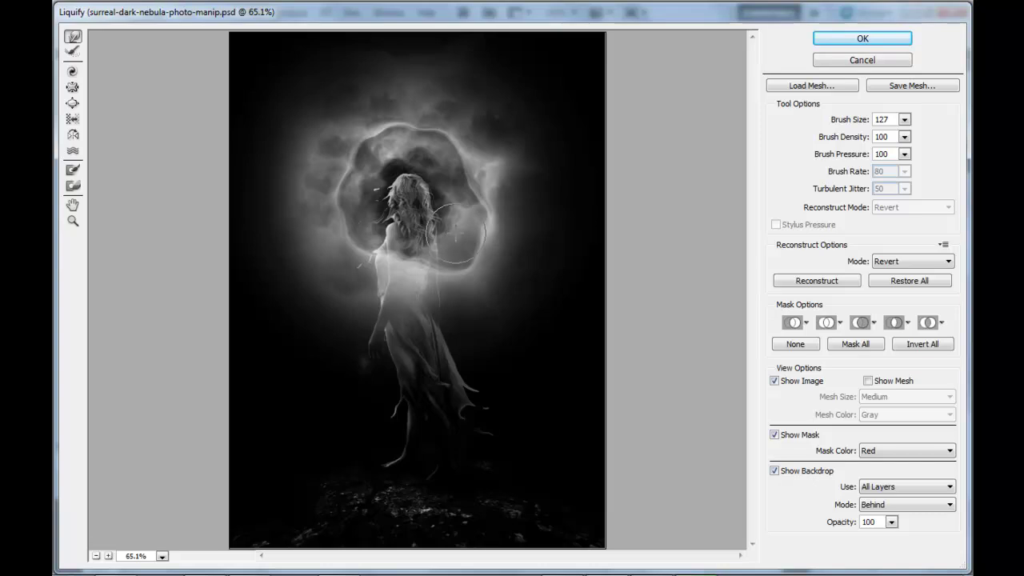
click(858, 40)
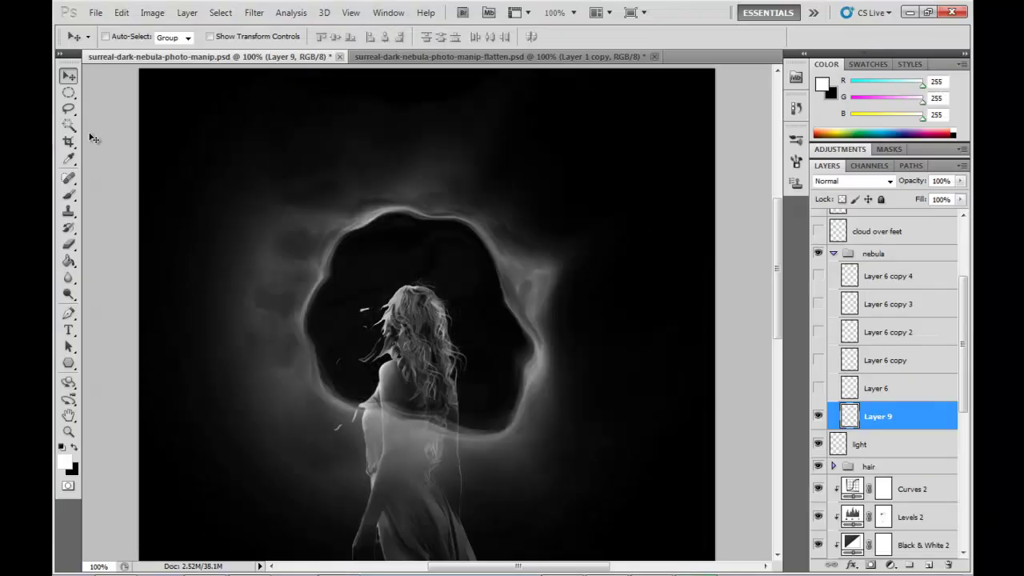
Step: Set the Eraser to a soft round 0% hardness brush sized 175 px
click(68, 244)
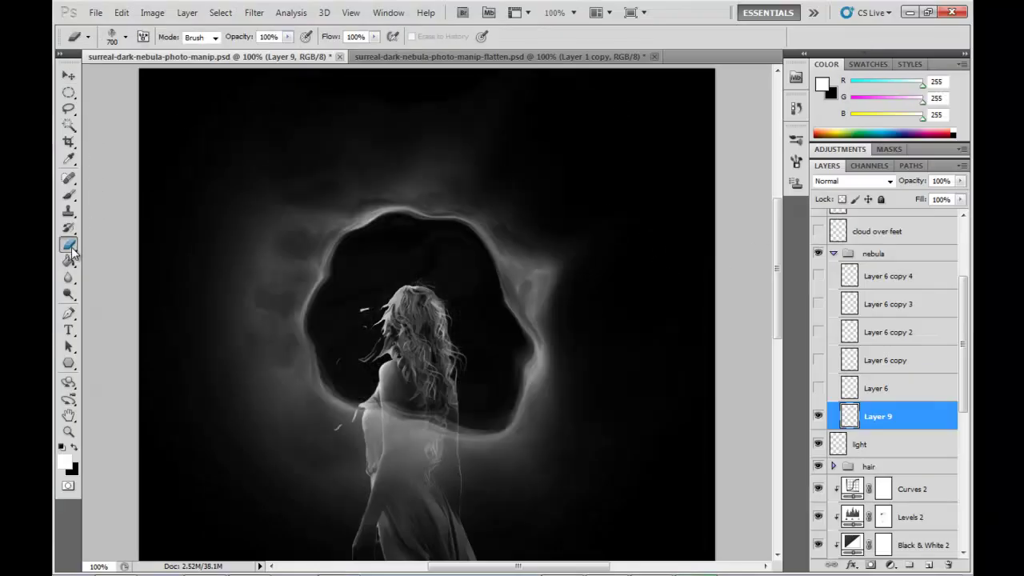
click(125, 40)
mouse_move(215, 192)
mouse_down()
mouse_move(216, 160)
mouse_move(192, 144)
mouse_up()
click(173, 134)
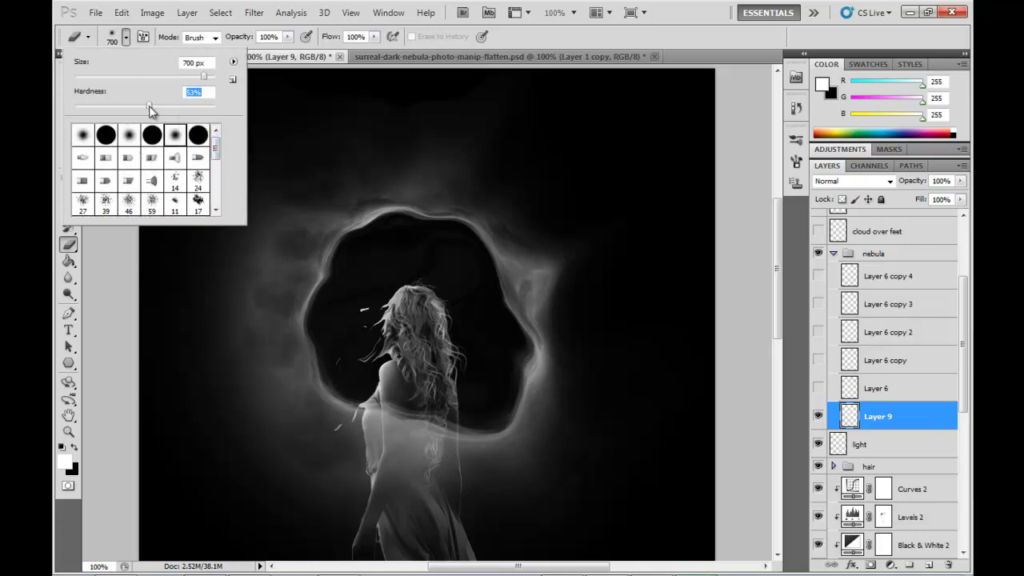
click(129, 37)
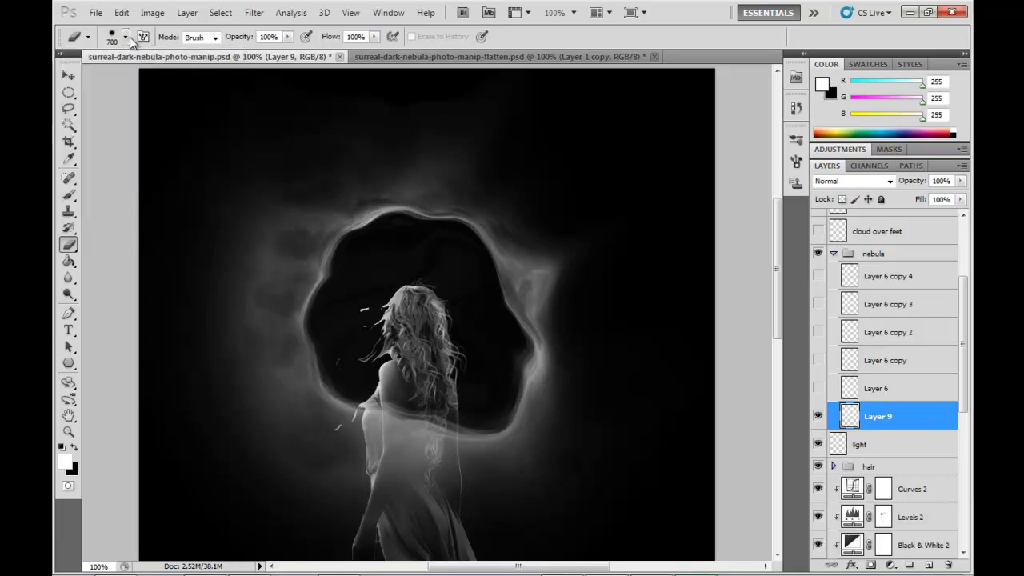
key(bracketleft)
key(bracketleft)
key(bracketleft)
key(bracketleft)
key(bracketleft)
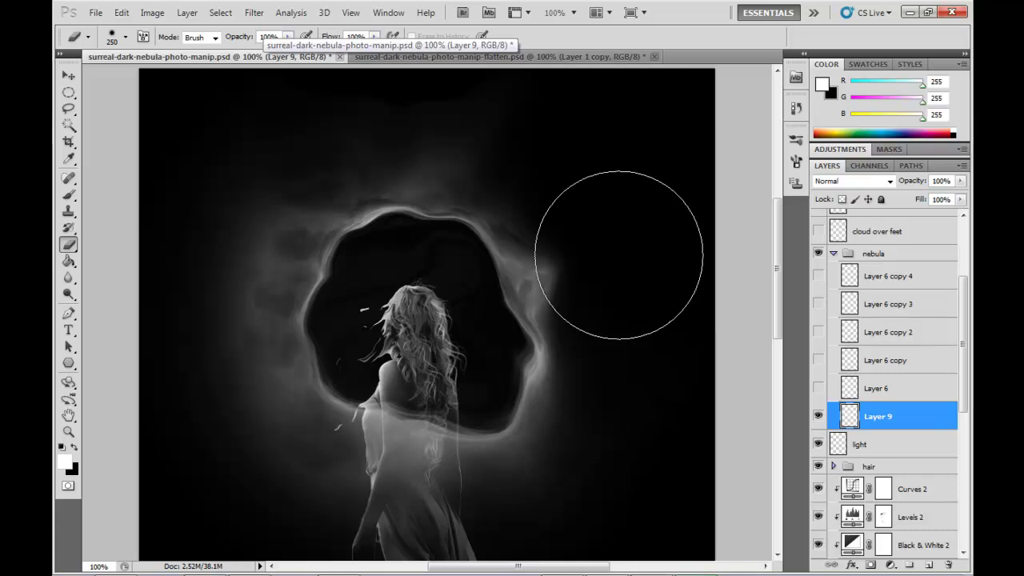
key(bracketleft)
key(bracketleft)
key(bracketleft)
key(bracketleft)
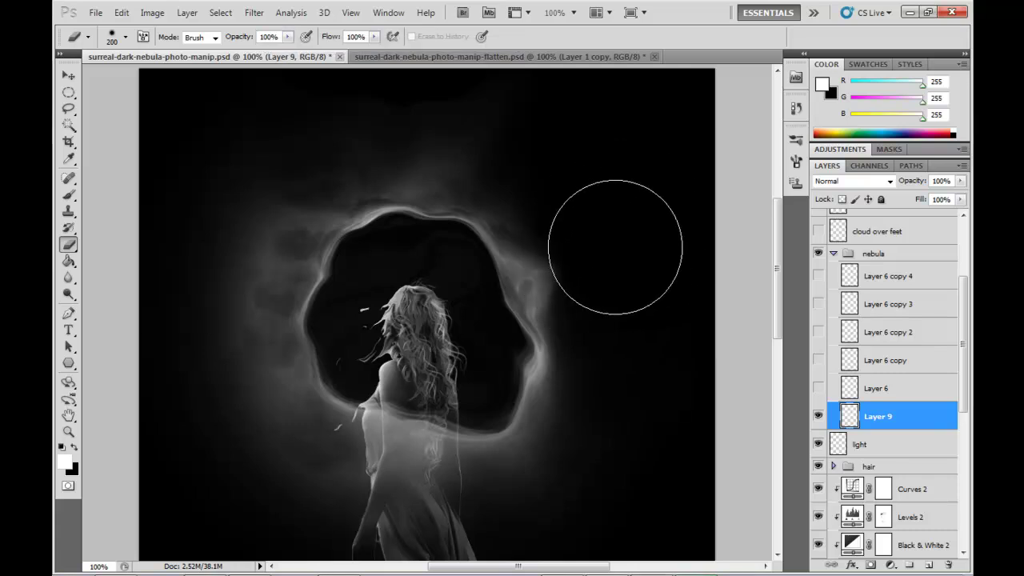
key(bracketleft)
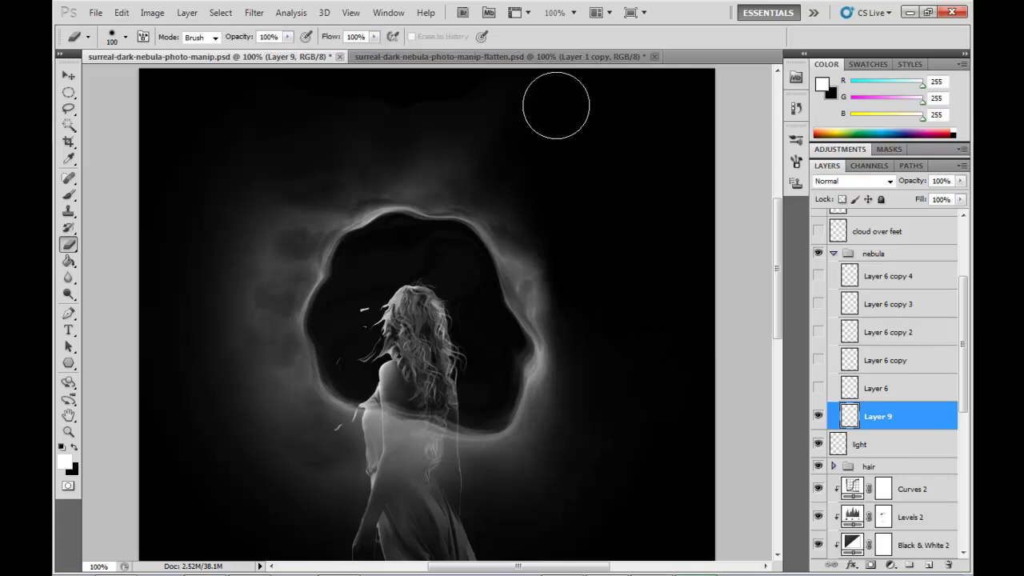
key(bracketright)
key(bracketright)
key(bracketright)
Step: Erase the lower and lower-left parts of the glowing ring and the arc's left end
mouse_move(185, 244)
mouse_down()
mouse_move(205, 329)
mouse_move(377, 509)
mouse_move(230, 468)
mouse_move(267, 519)
mouse_move(222, 425)
mouse_move(379, 565)
mouse_move(365, 412)
mouse_up()
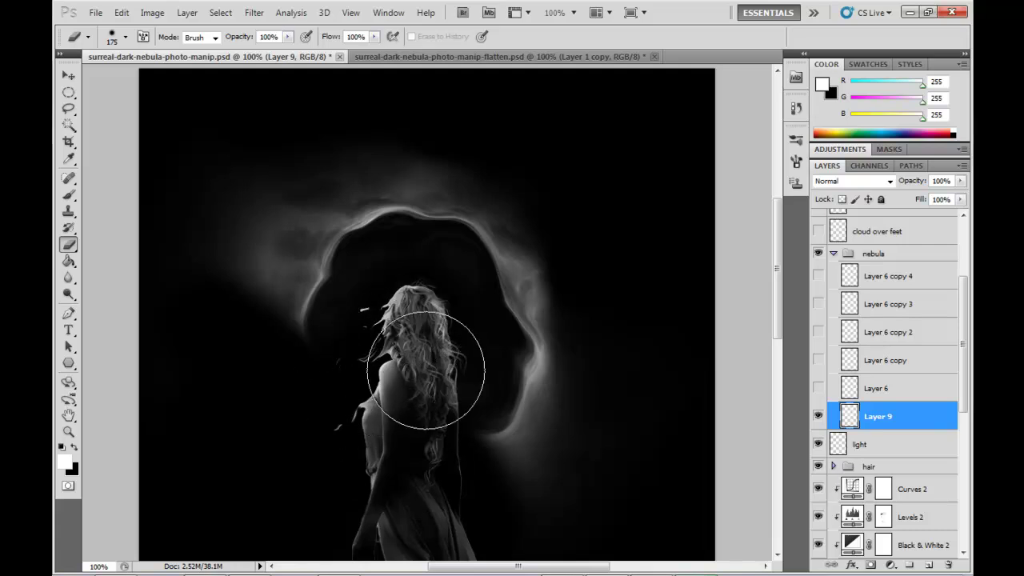
mouse_move(309, 361)
mouse_down()
mouse_move(216, 328)
mouse_move(207, 319)
mouse_move(261, 339)
mouse_move(174, 273)
mouse_move(234, 165)
mouse_move(314, 112)
mouse_move(222, 195)
mouse_move(169, 272)
mouse_move(225, 455)
mouse_up()
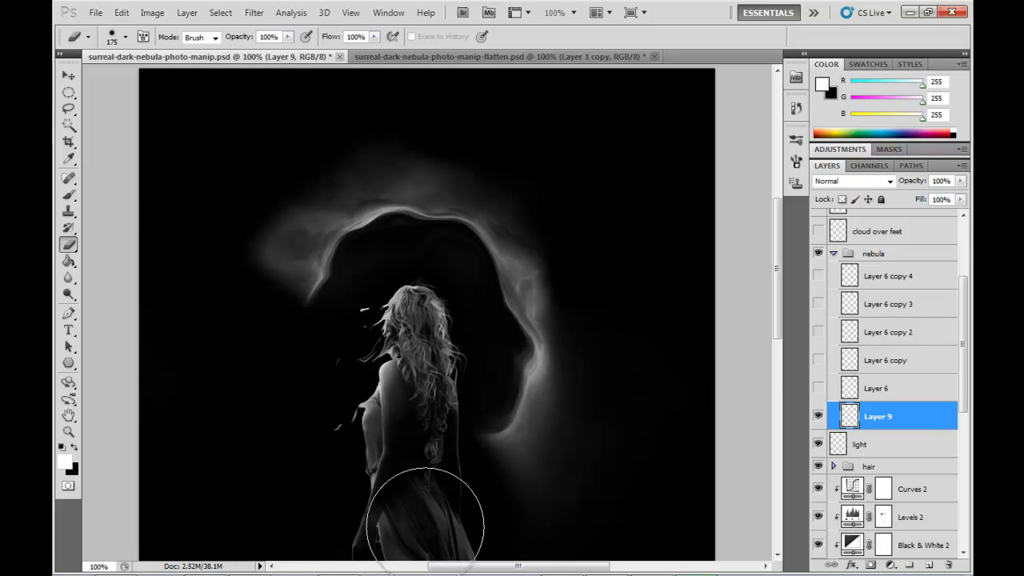
click(124, 38)
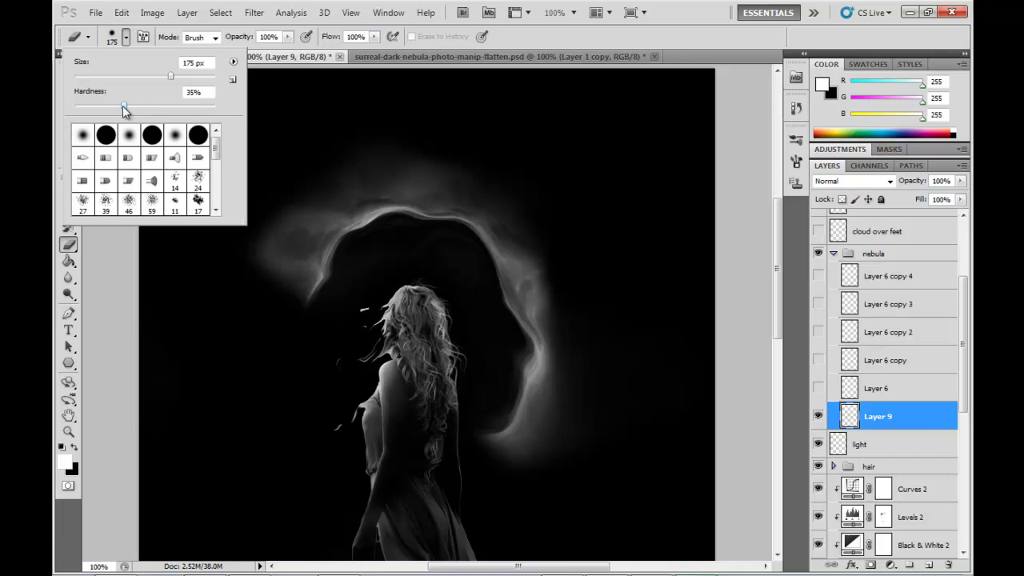
key(Return)
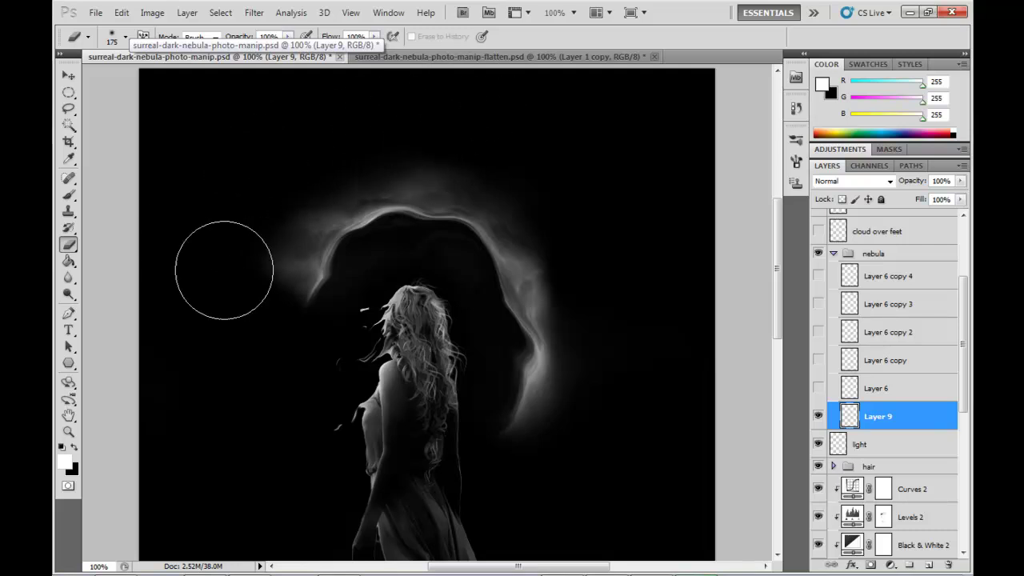
mouse_move(312, 324)
mouse_down()
mouse_move(236, 277)
mouse_move(323, 331)
mouse_move(314, 314)
mouse_move(324, 297)
mouse_move(215, 258)
mouse_move(324, 287)
mouse_move(243, 283)
mouse_up()
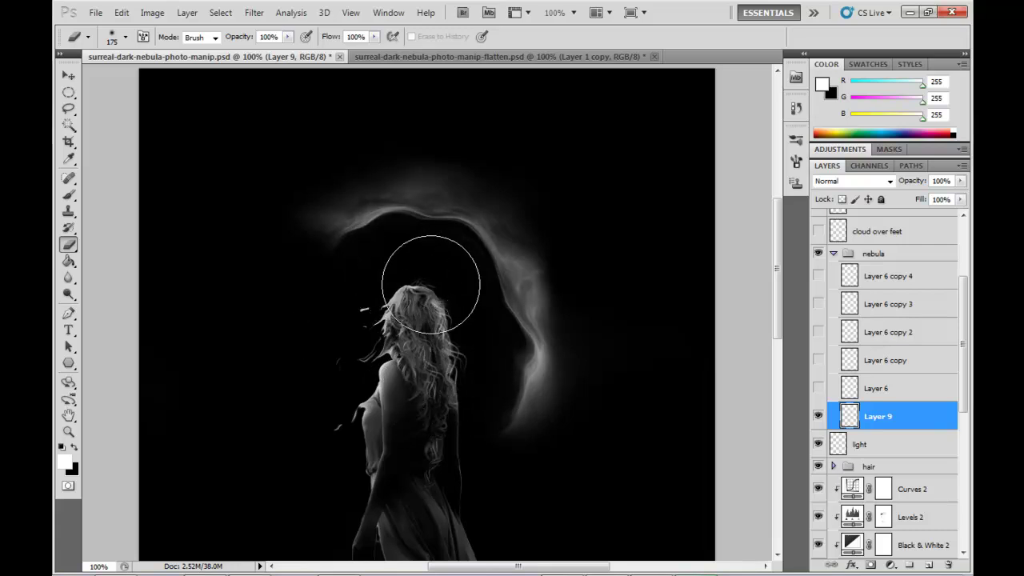
Step: Resize the eraser to 70 px and fade the glow along the arc's right edge
key(bracketleft)
key(bracketleft)
key(bracketleft)
key(bracketleft)
key(bracketleft)
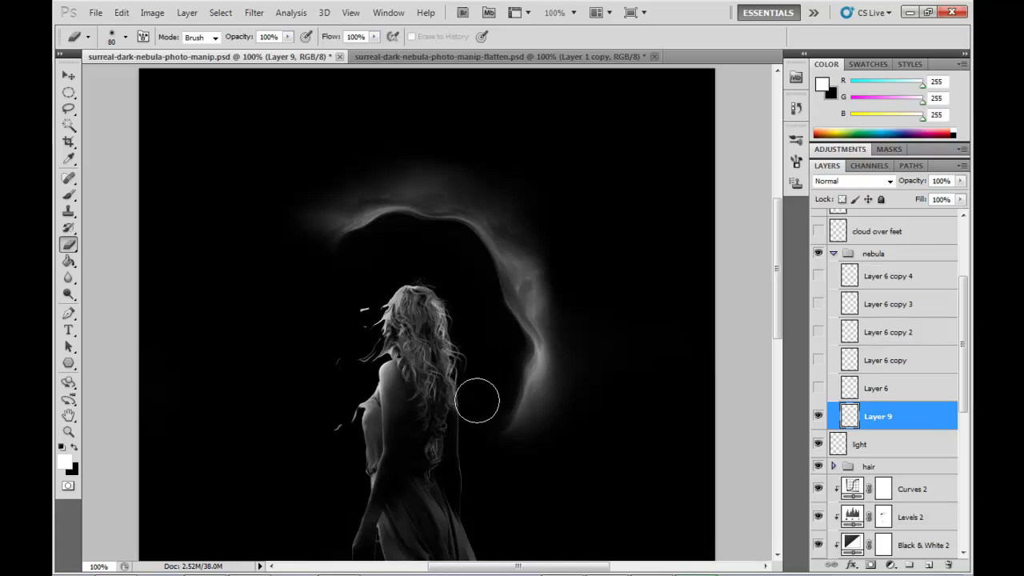
key(bracketright)
key(bracketright)
key(bracketright)
key(bracketright)
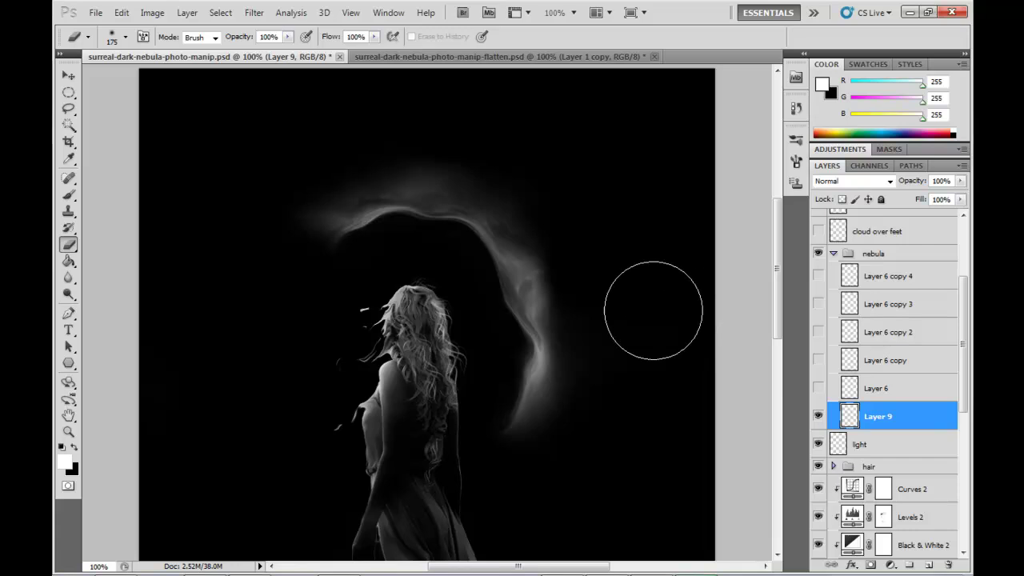
key(bracketright)
key(bracketright)
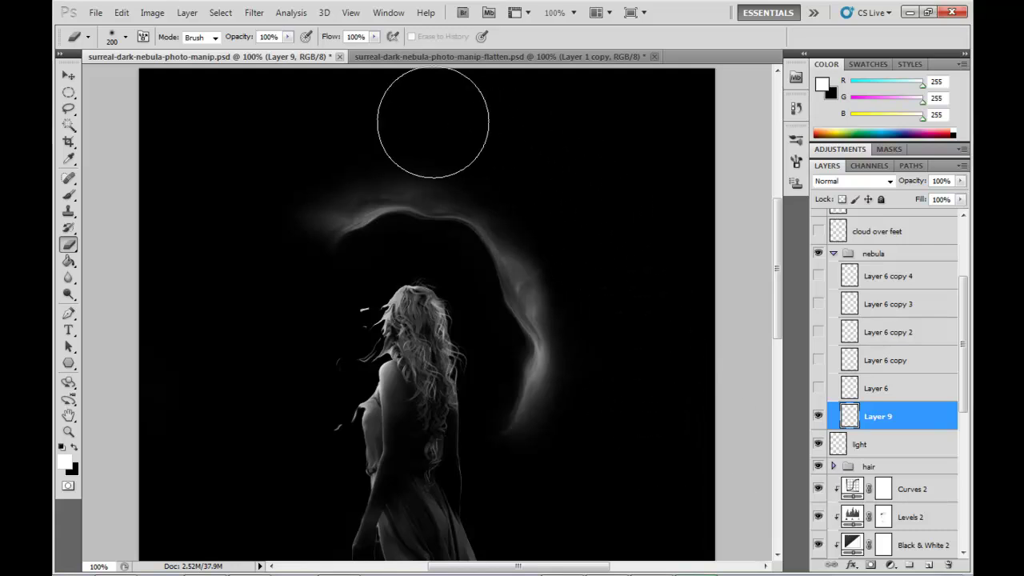
key(bracketleft)
key(bracketleft)
key(bracketleft)
key(bracketleft)
key(bracketleft)
key(bracketleft)
key(bracketleft)
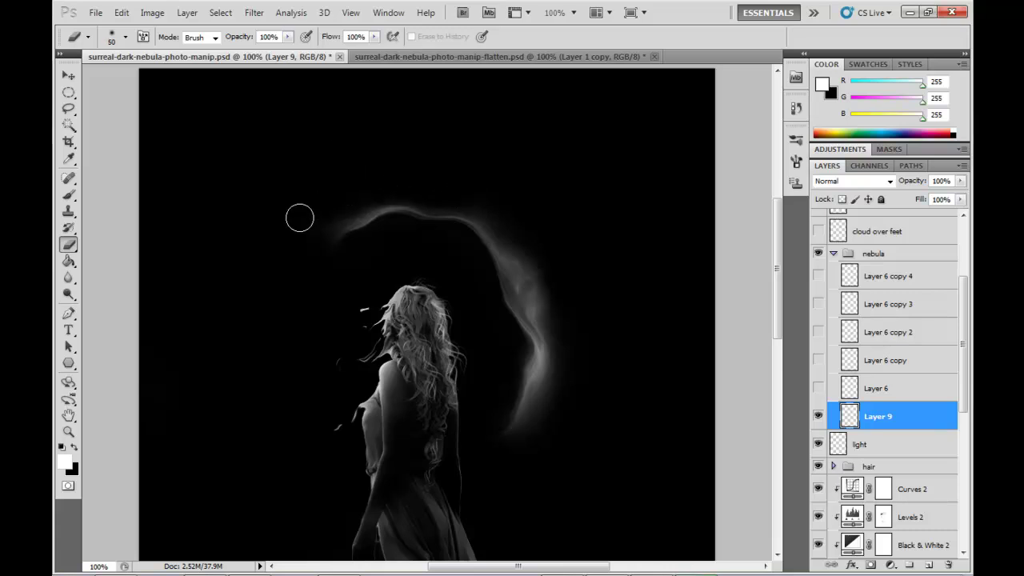
drag(599, 333, 508, 479)
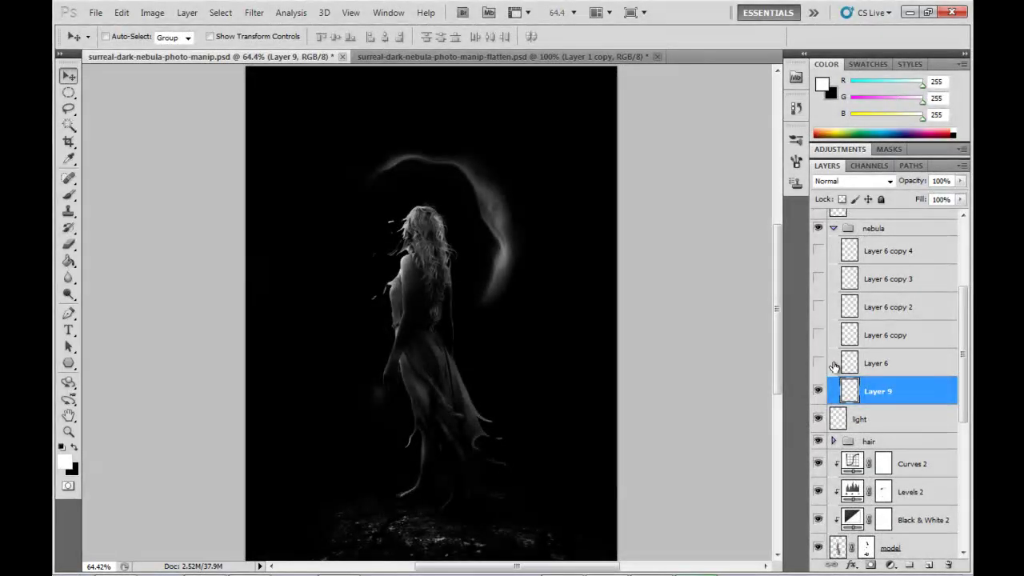
Step: Show Layer 6 and Layer 6 copy, hide Layer 9, and scroll the layer list up
click(817, 363)
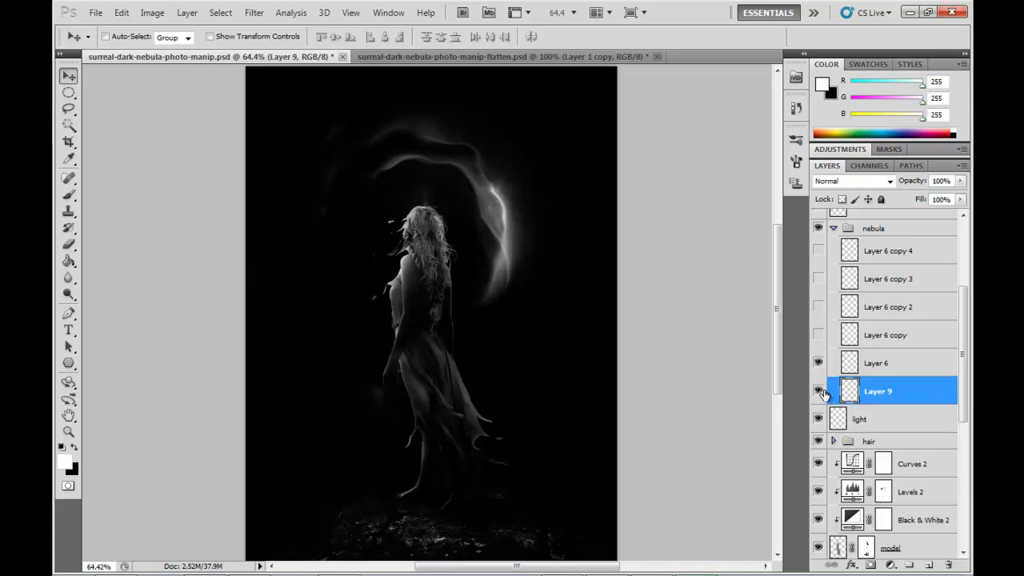
click(818, 391)
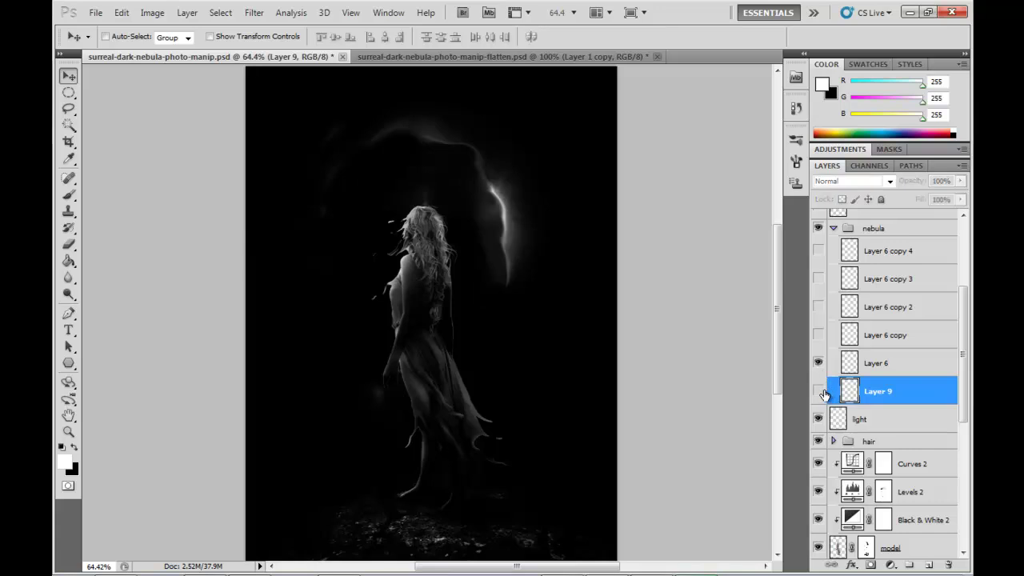
click(818, 335)
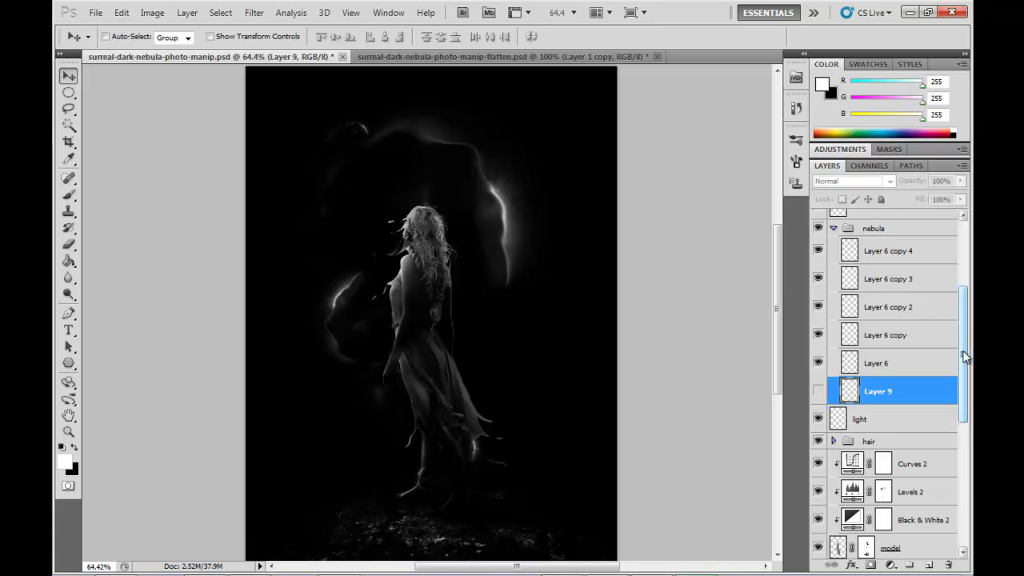
drag(964, 357, 963, 298)
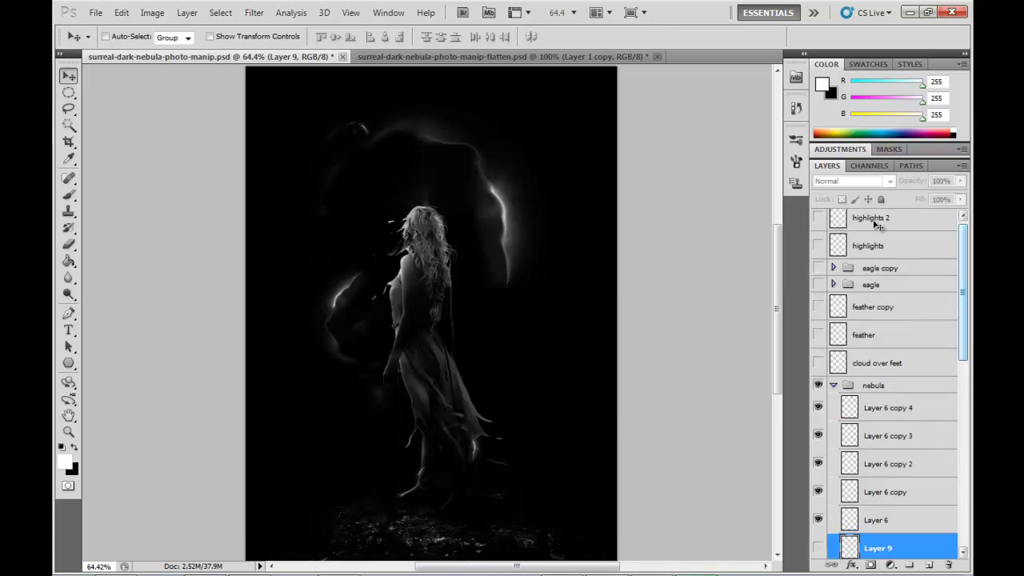
click(424, 56)
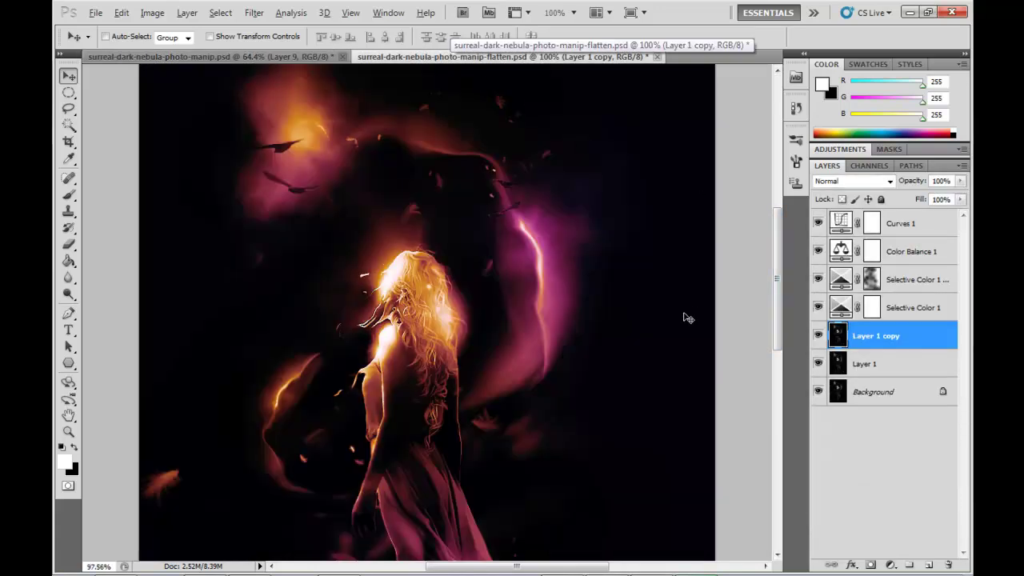
Step: Zoom out to view the whole flattened orange-magenta colorized composite
scroll(704, 324, down, 1)
scroll(640, 352, down, 1)
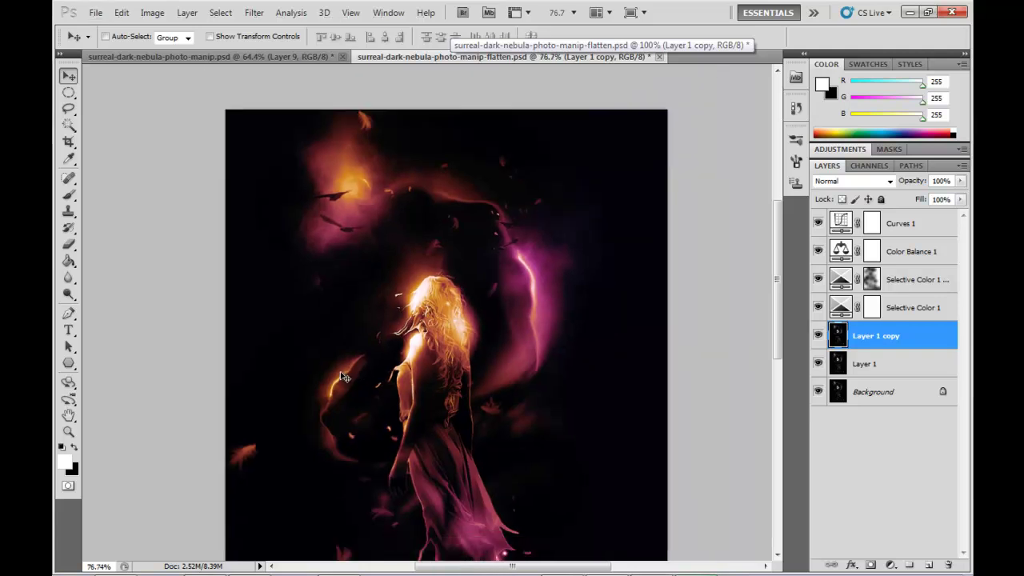
scroll(419, 429, down, 2)
scroll(427, 441, down, 2)
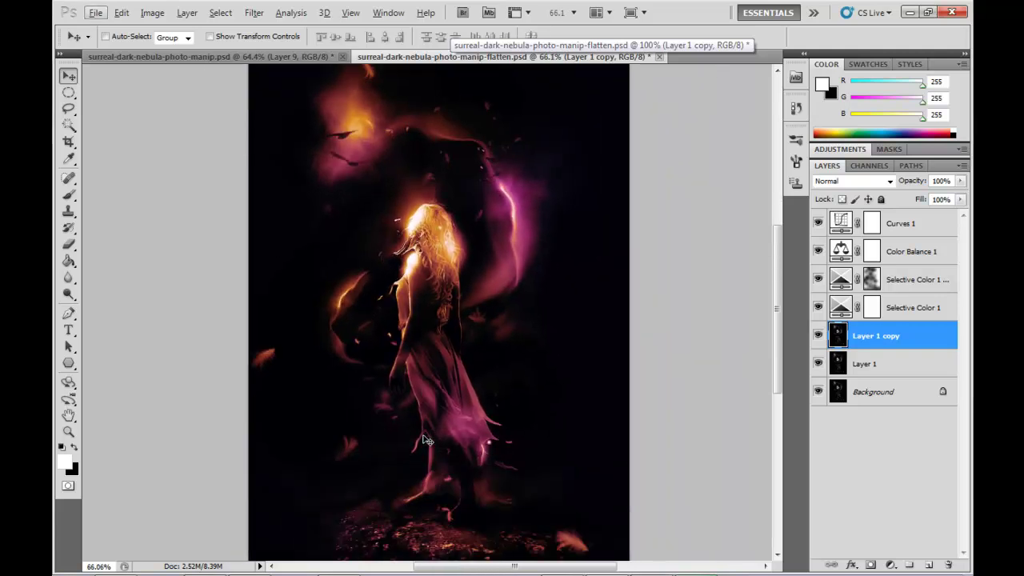